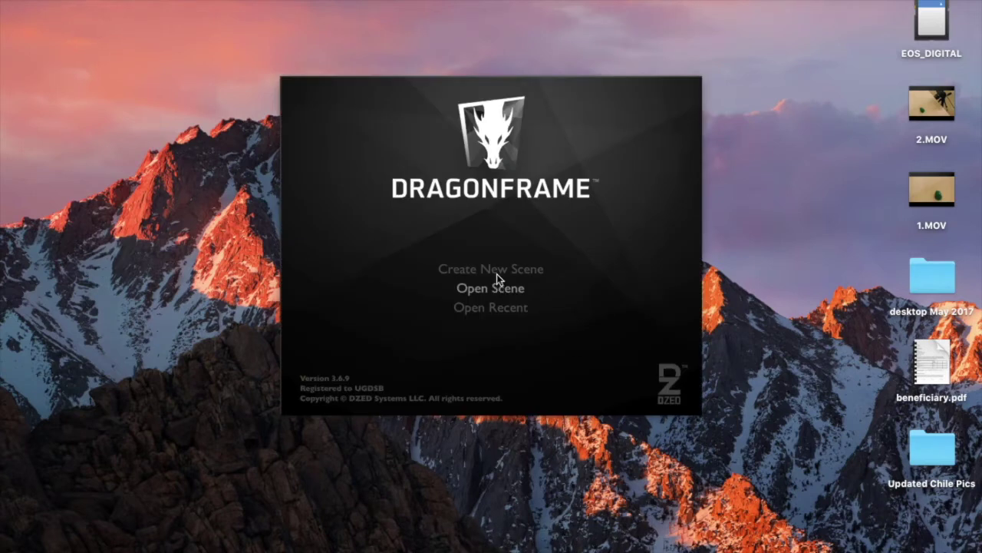
# Create and save scene 'green', scene 005, take 01, then enlarge its window
pyautogui.click(496, 270)
pyautogui.write('g')
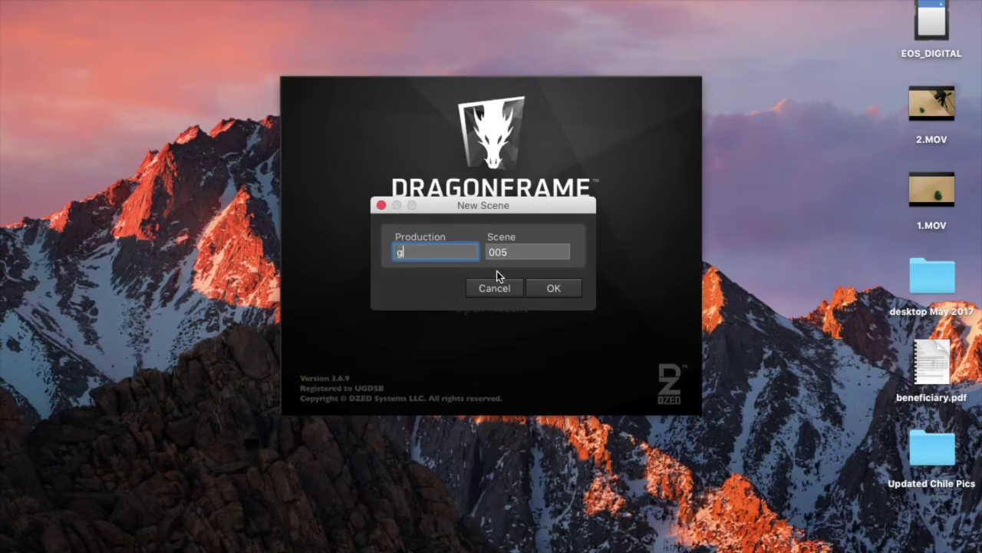
pyautogui.write('reen')
pyautogui.click(565, 294)
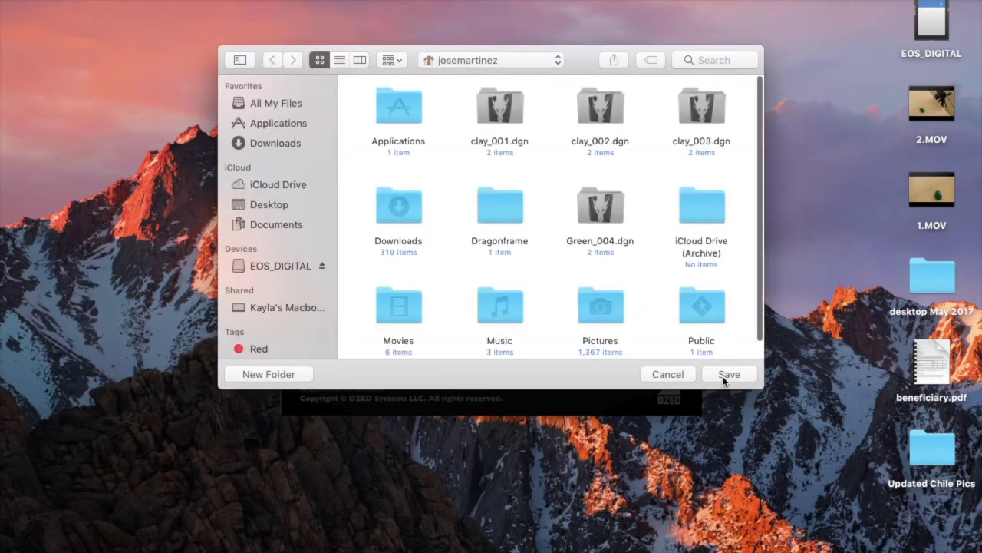
pyautogui.click(721, 377)
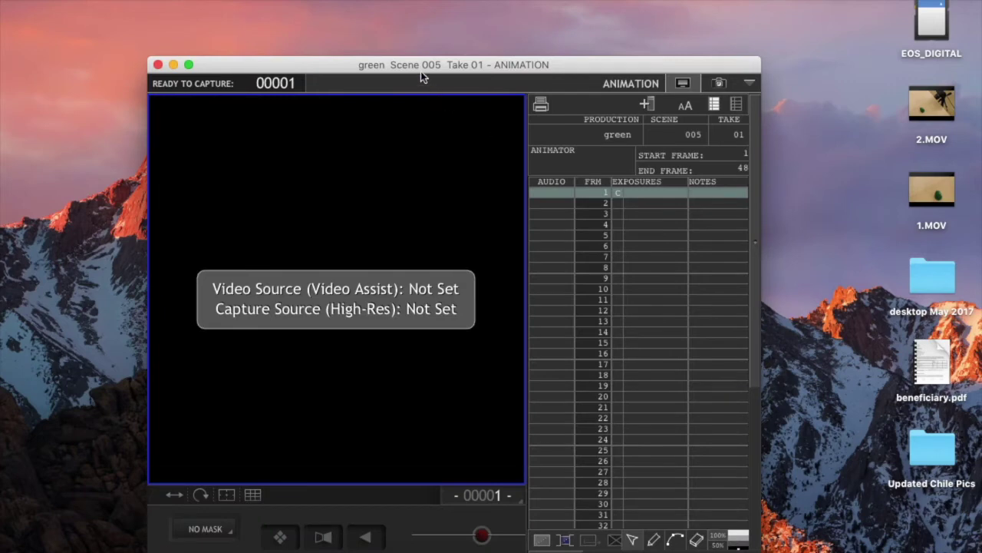
pyautogui.moveTo(421, 71); pyautogui.dragTo(285, 2)
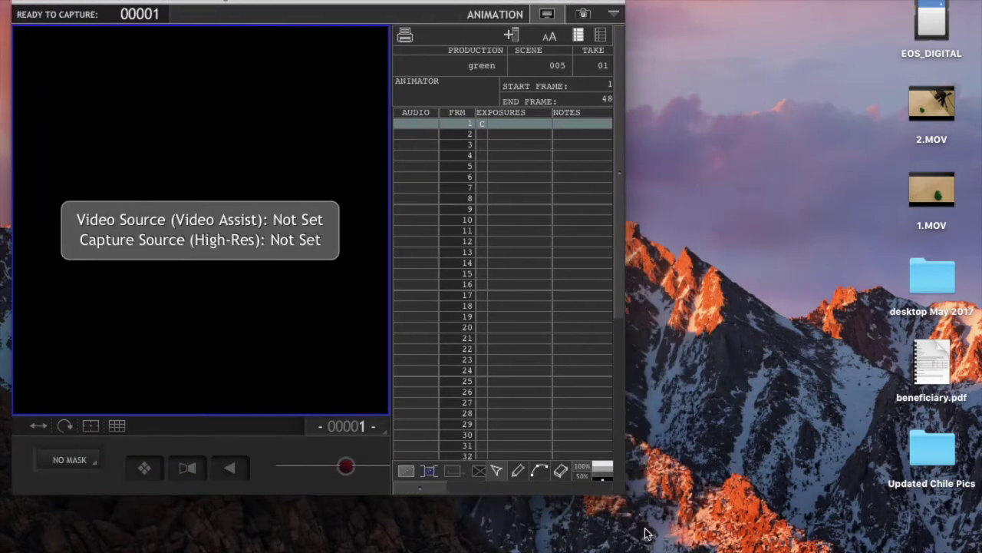
pyautogui.moveTo(620, 498); pyautogui.dragTo(978, 465)
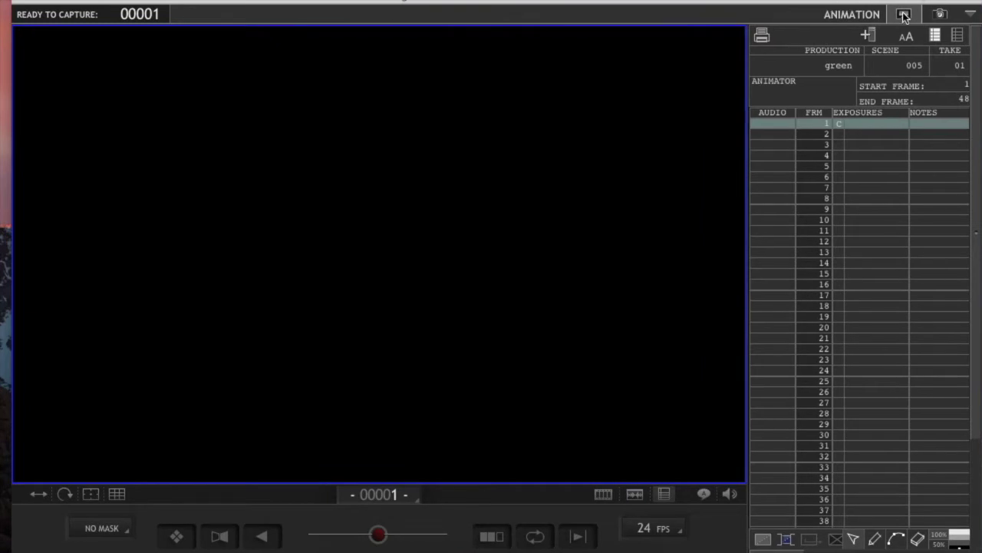
# Turn on the Canon live view and switch to the cinematography workspace
pyautogui.click(904, 15)
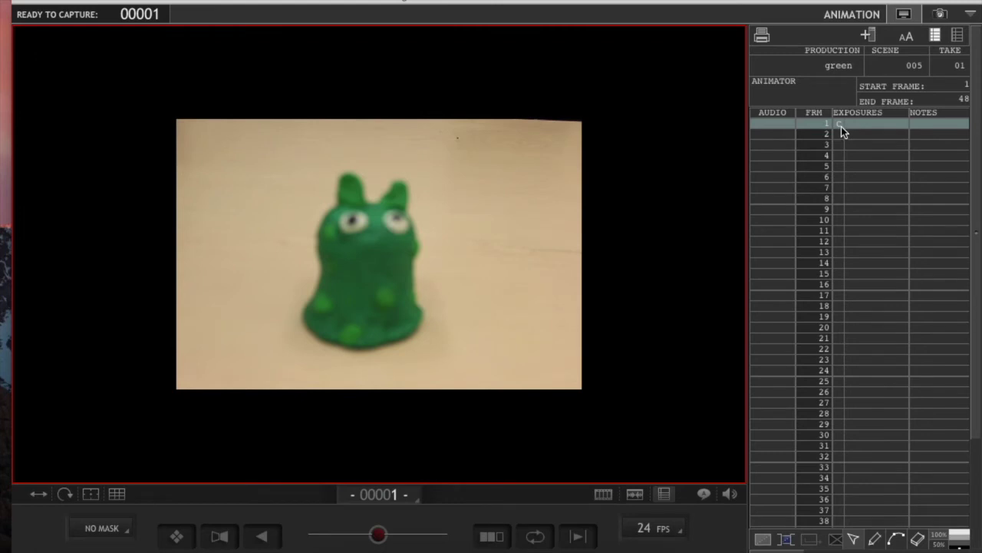
pyautogui.click(940, 14)
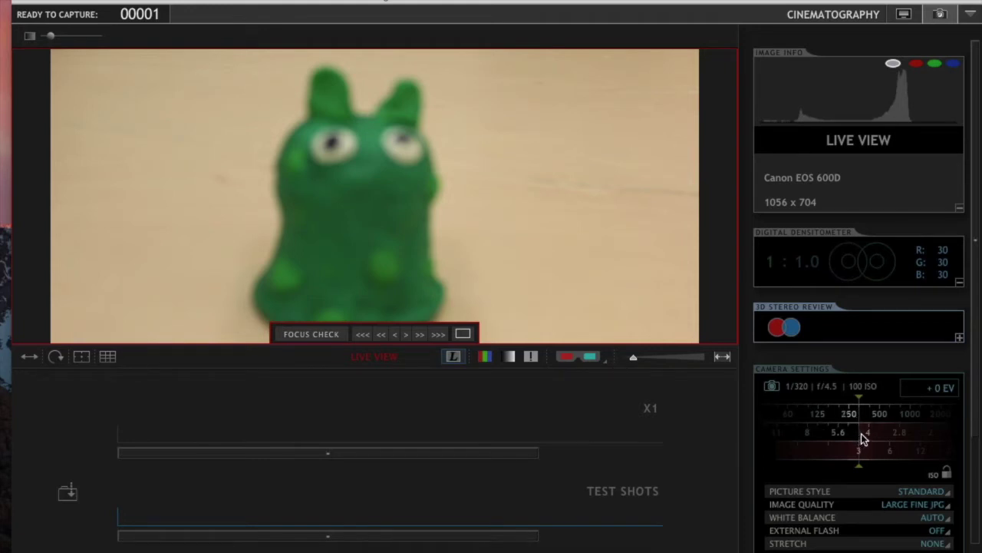
# Dial the camera to shutter 1/160, aperture f/5.0 and ISO 1600
pyautogui.moveTo(862, 437); pyautogui.dragTo(883, 435)
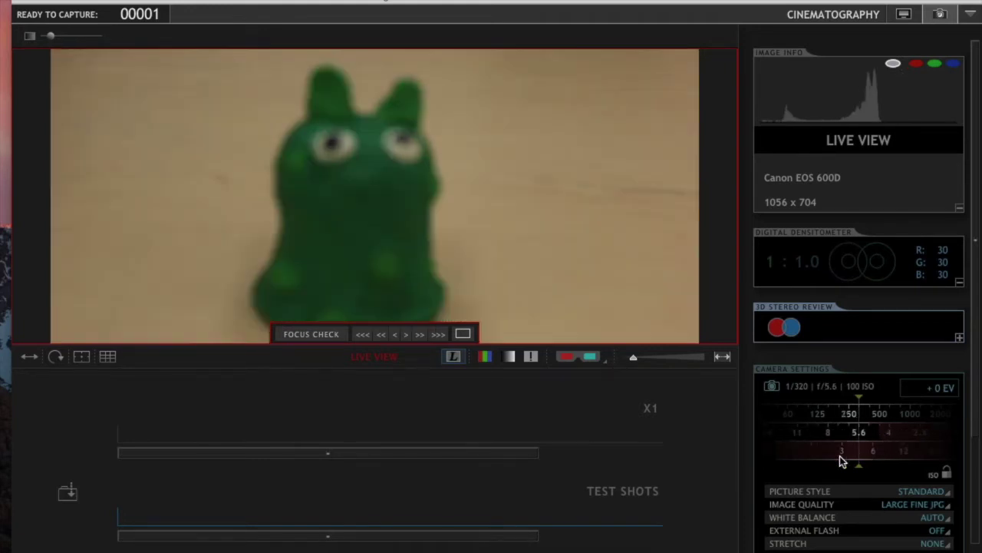
pyautogui.moveTo(890, 453); pyautogui.dragTo(778, 459)
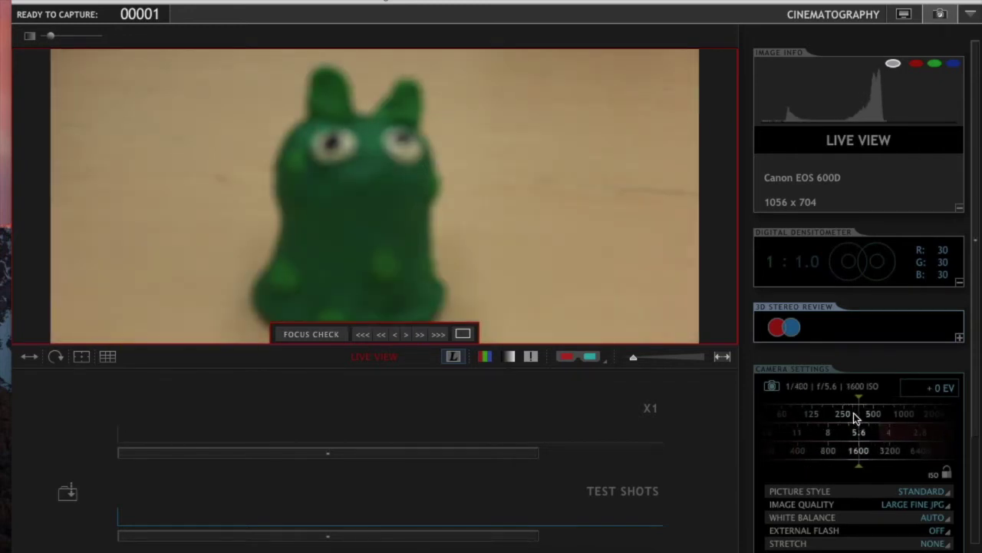
pyautogui.moveTo(853, 413)
pyautogui.mouseDown()
pyautogui.moveTo(925, 415)
pyautogui.moveTo(861, 416)
pyautogui.mouseUp()
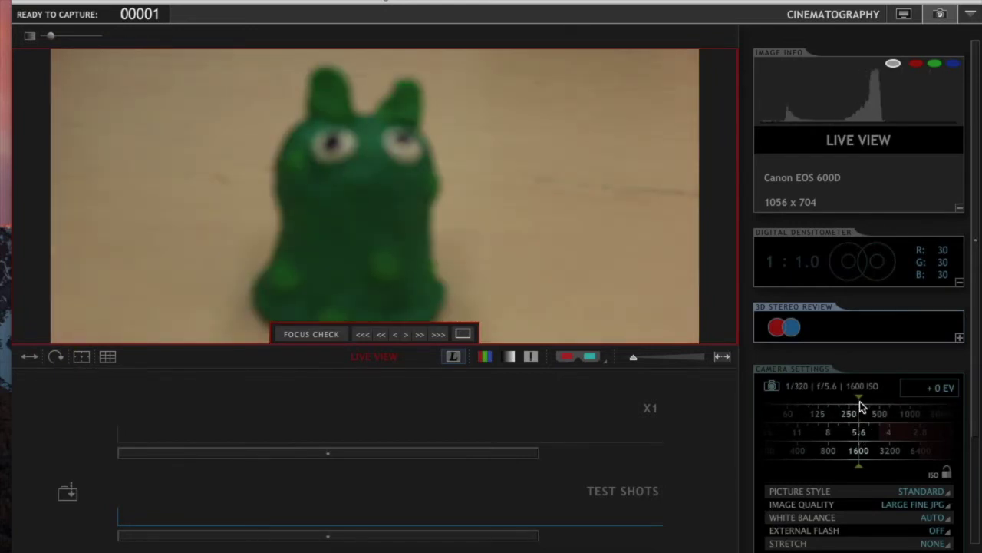
pyautogui.moveTo(860, 401); pyautogui.dragTo(895, 405)
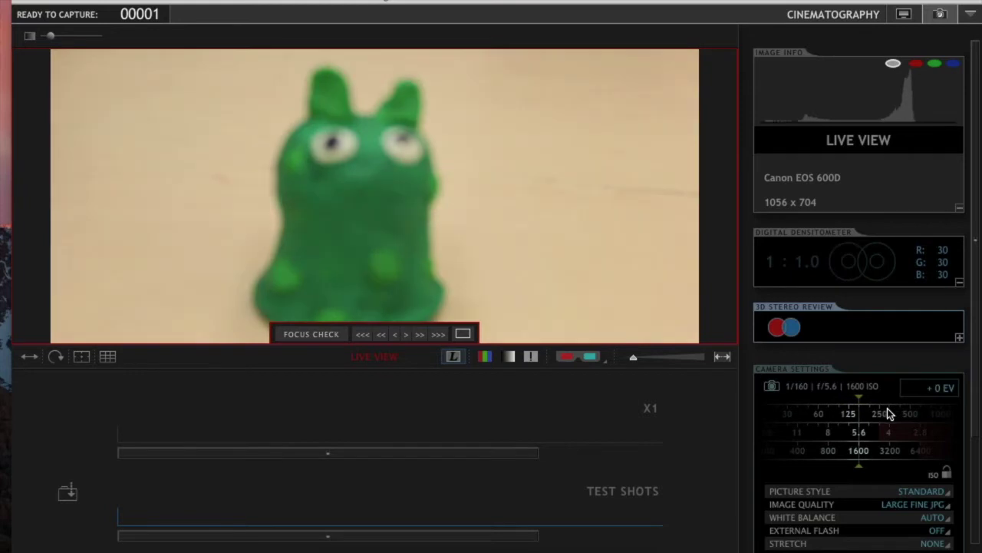
pyautogui.moveTo(857, 436); pyautogui.dragTo(851, 434)
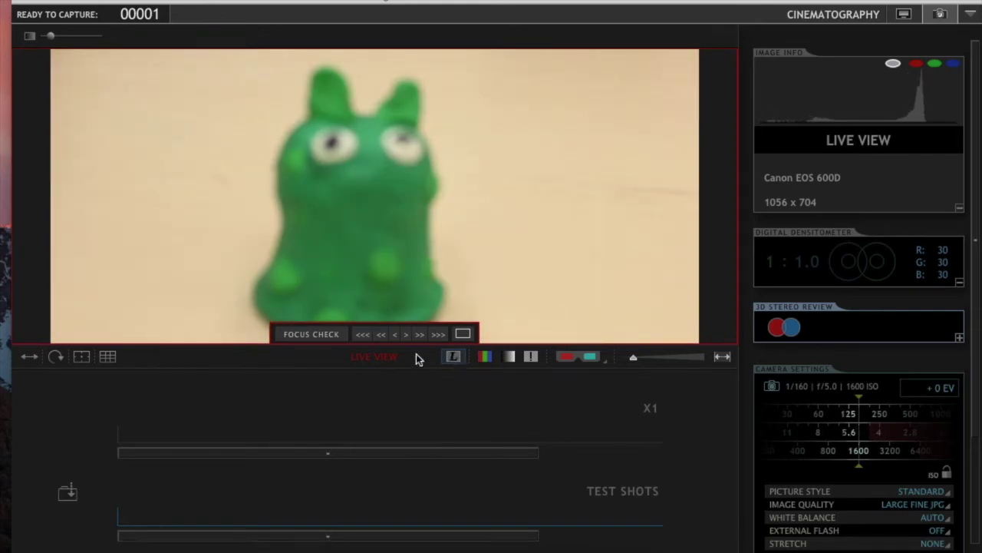
# Magnify the live view onto the alien's face, refine focus, then return to full frame
pyautogui.click(326, 334)
pyautogui.click(327, 336)
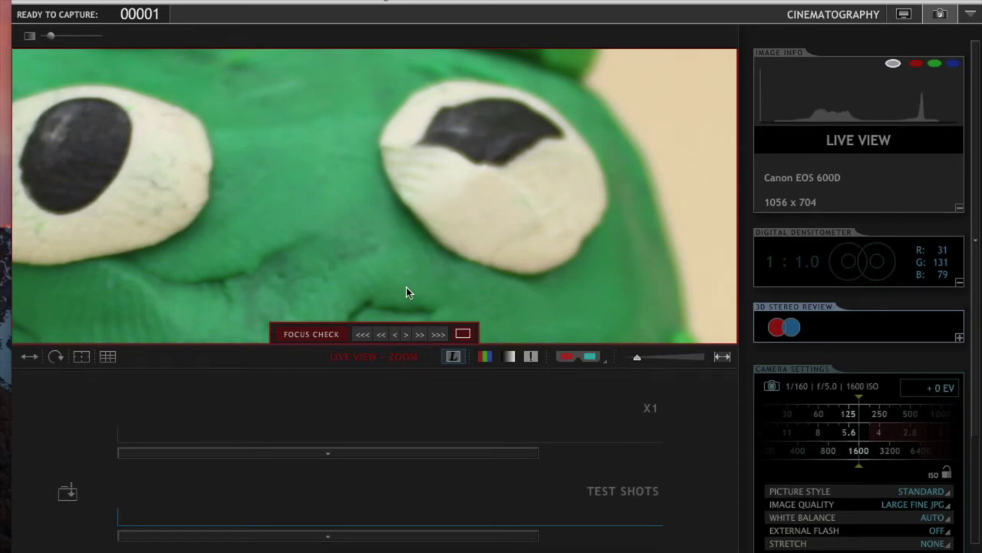
pyautogui.click(316, 335)
pyautogui.click(317, 335)
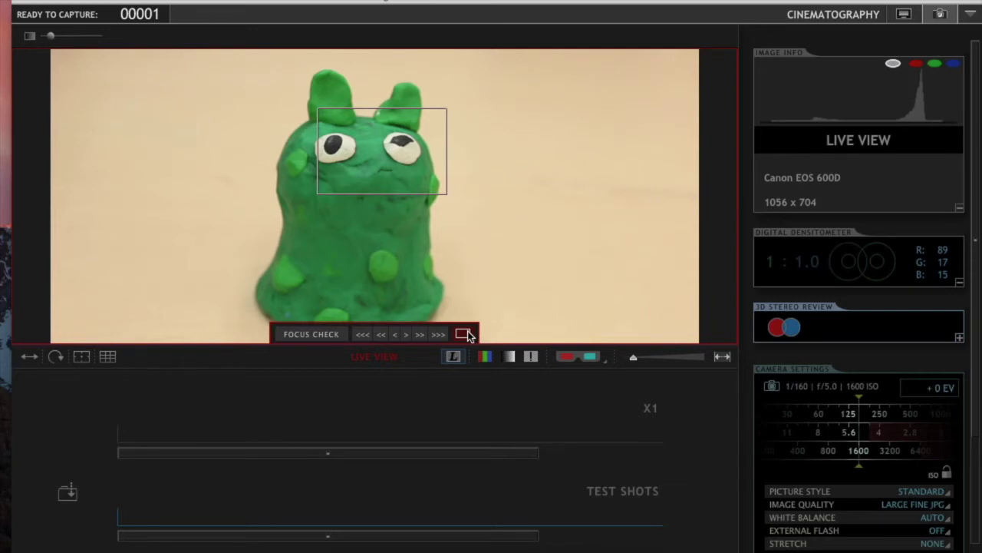
# Return to the animation workspace, nudge the onion-skin blend right, and show the frames timeline
pyautogui.click(904, 14)
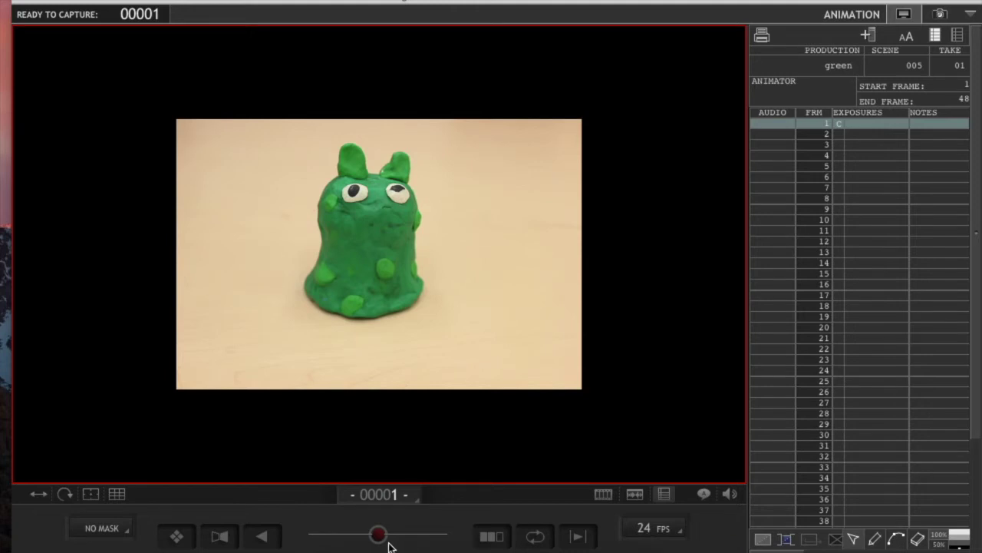
pyautogui.moveTo(380, 535); pyautogui.dragTo(391, 535)
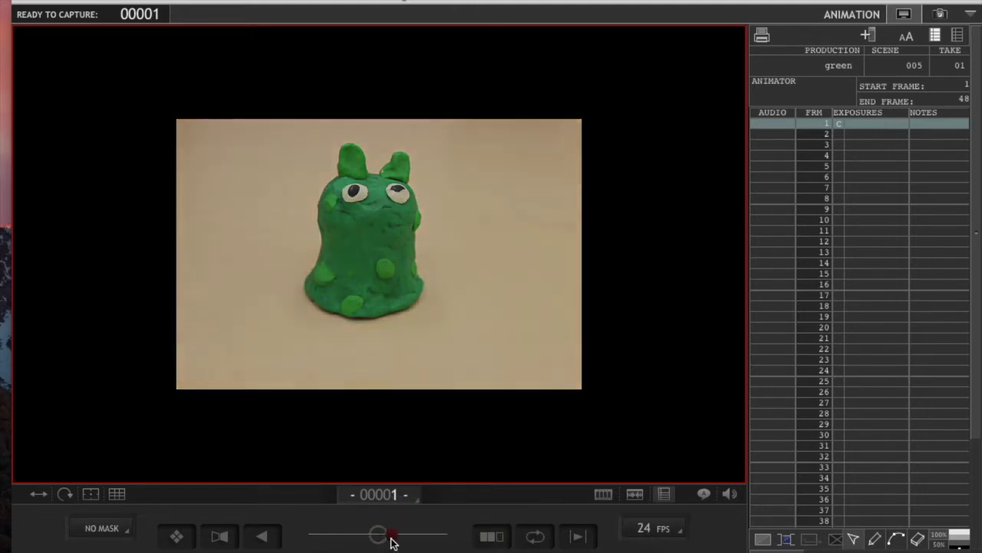
pyautogui.click(603, 495)
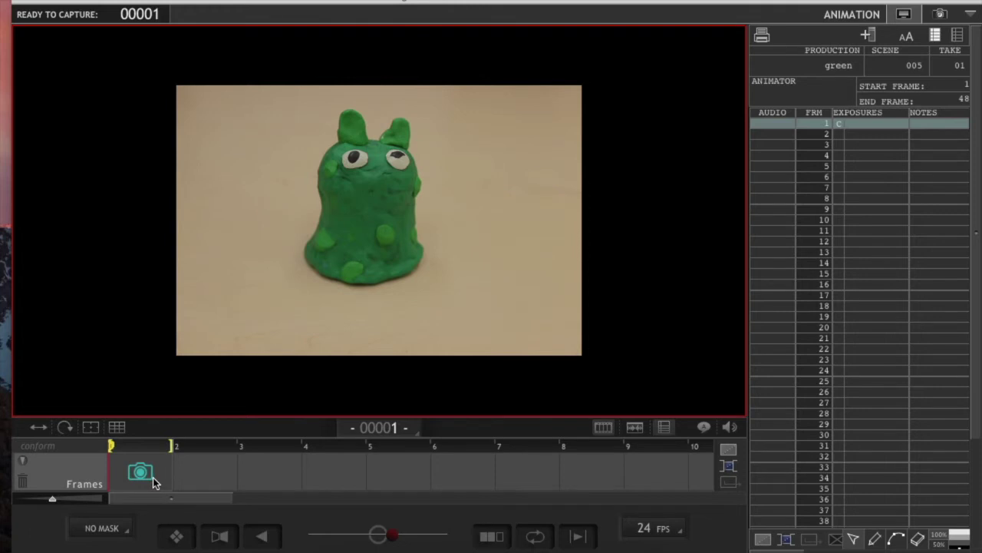
# Capture frame 1 of the alien and dismiss the Camera Setup Warning
pyautogui.press('Return')
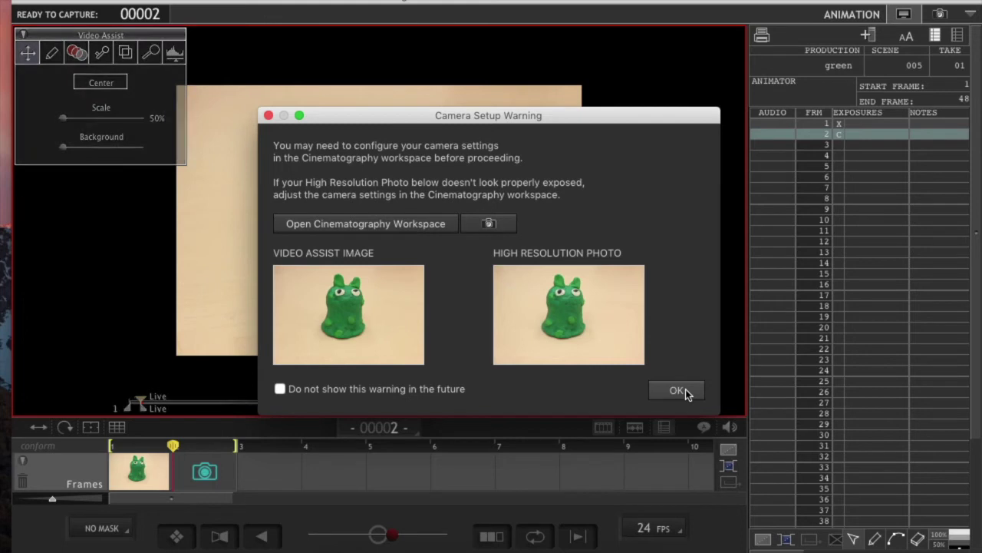
pyautogui.click(688, 393)
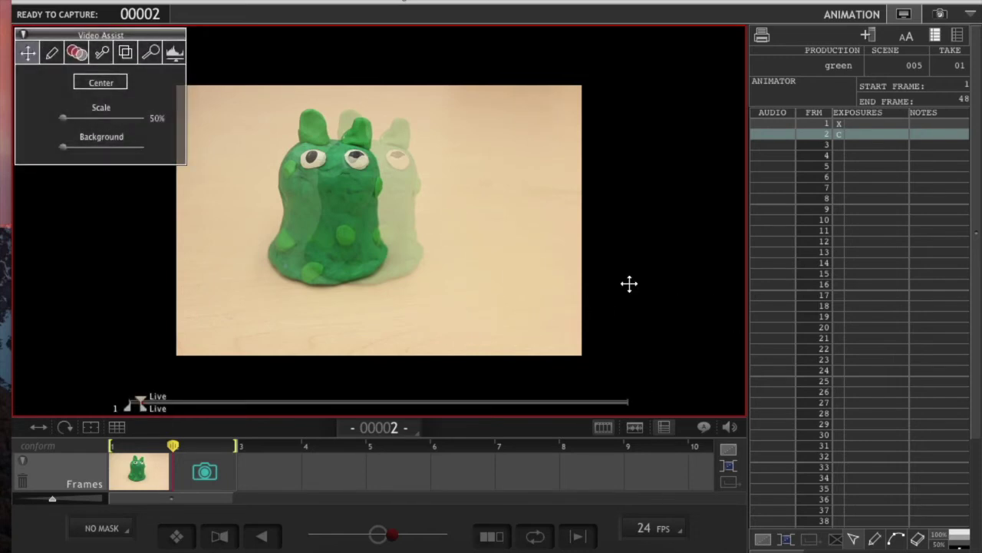
# Capture successive frames up to frame 20 as the alien turns away and starts back
pyautogui.press('Return')
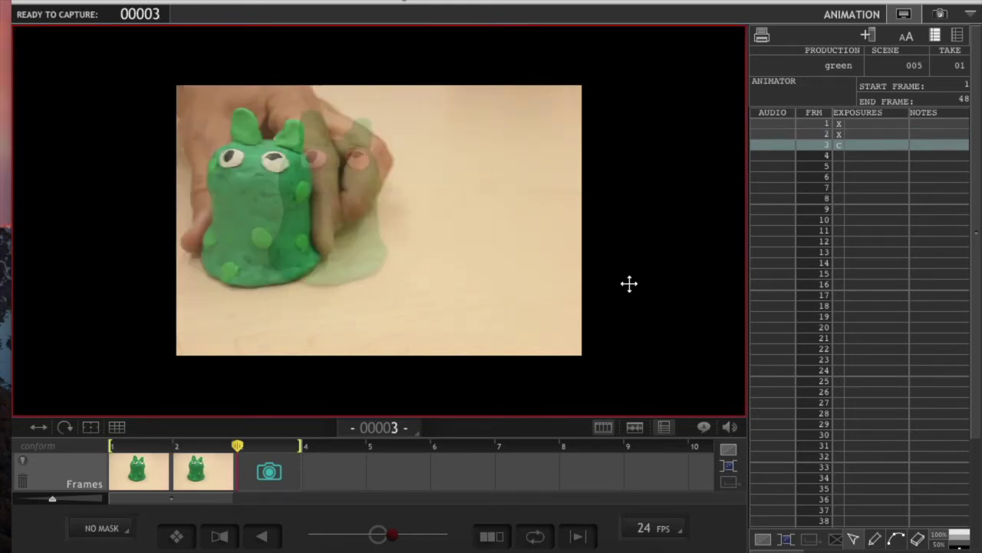
pyautogui.press('Return')
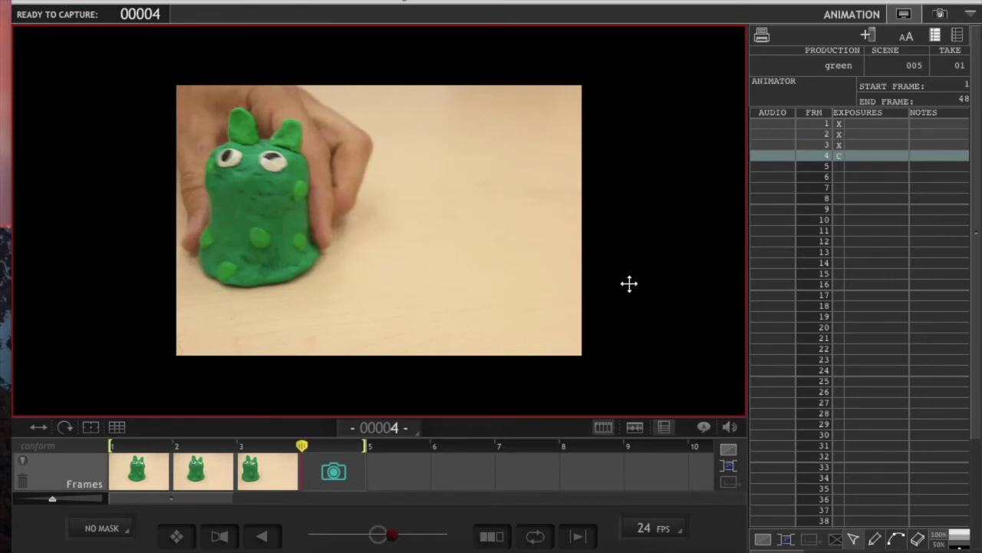
pyautogui.press('Return')
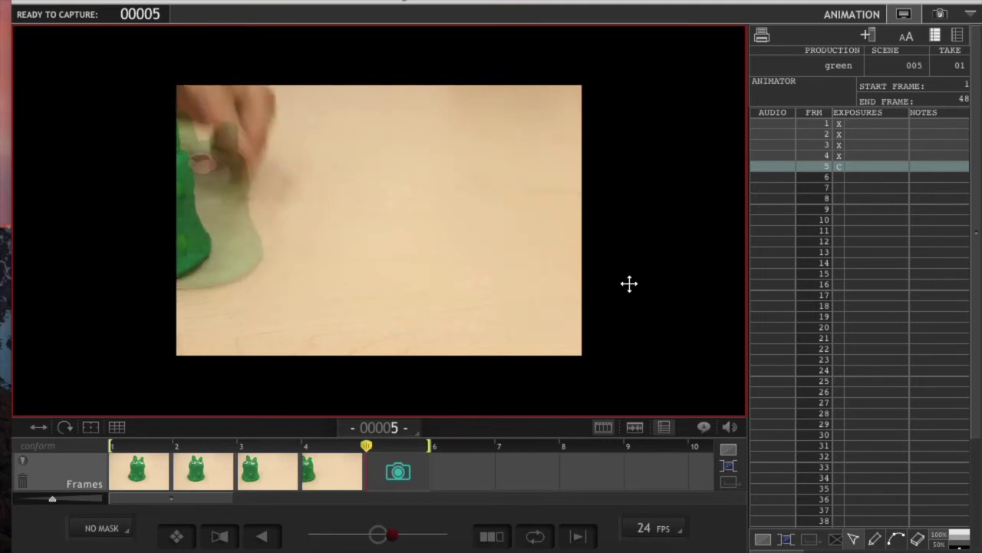
pyautogui.press('Return')
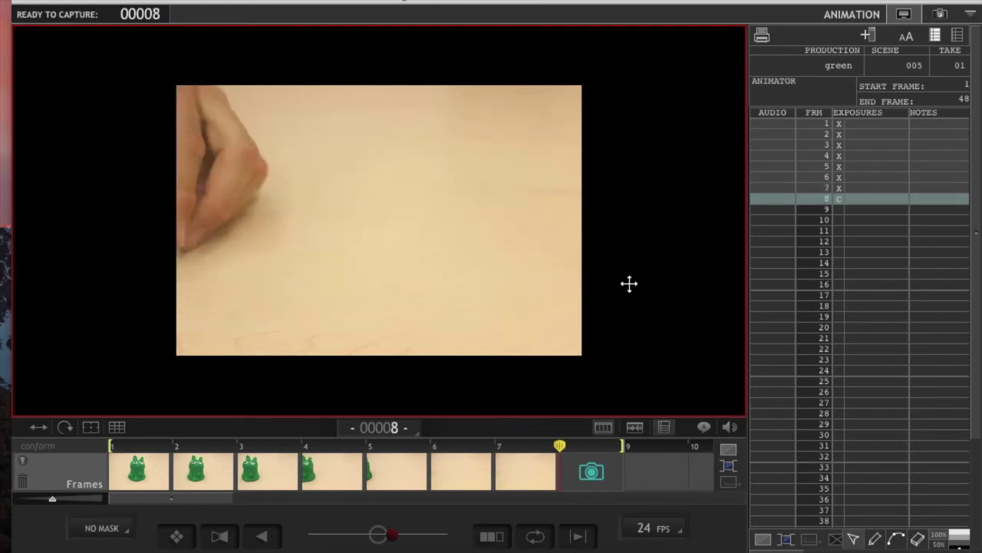
pyautogui.press('Return')
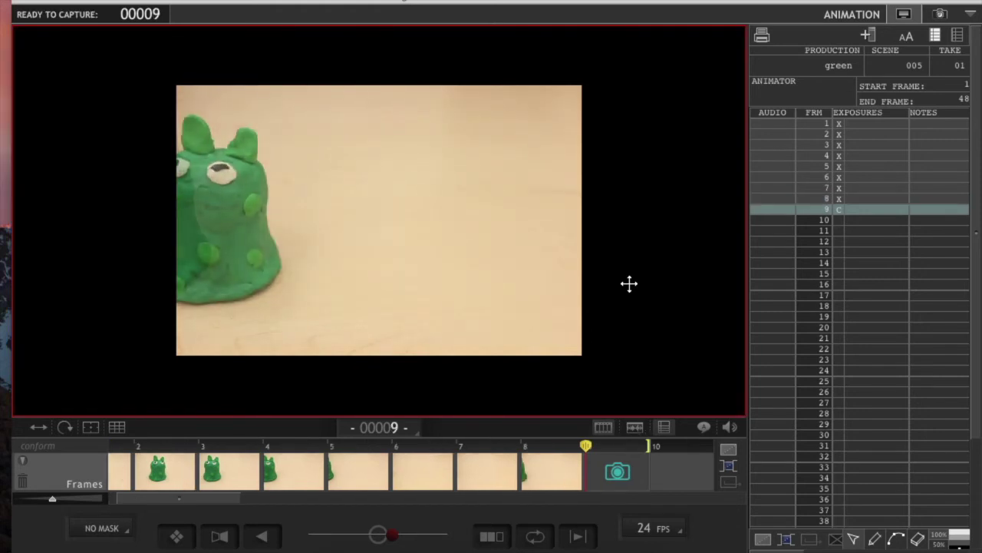
pyautogui.press('Return')
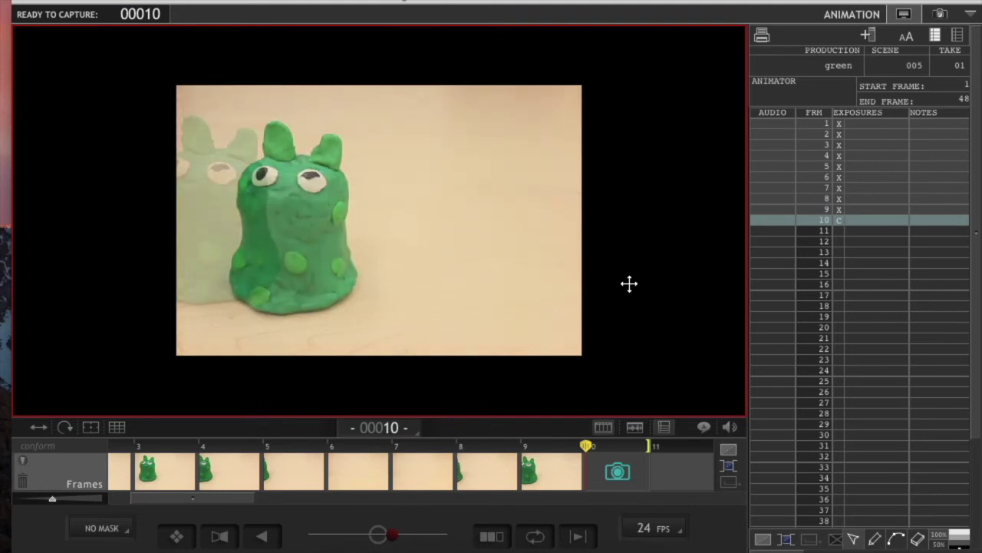
pyautogui.press('Return')
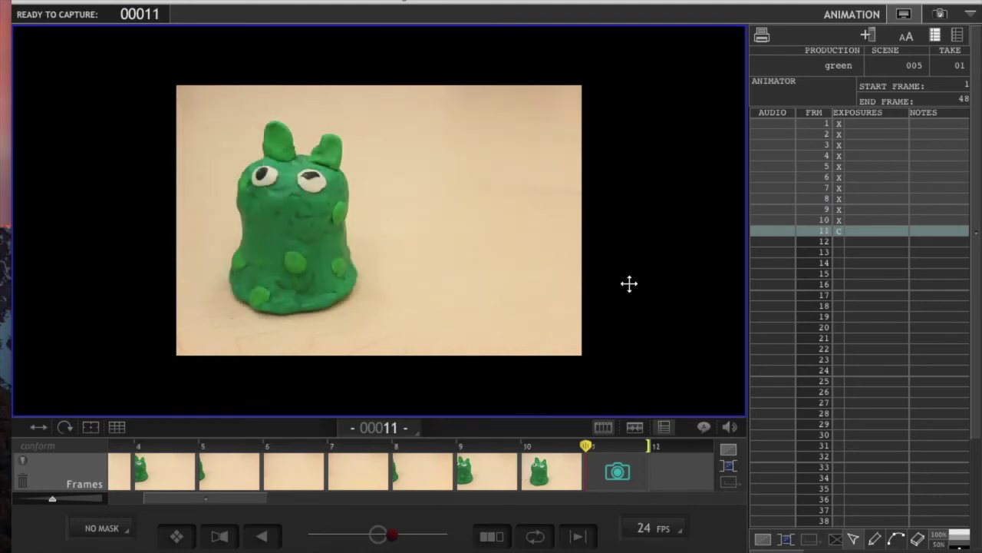
pyautogui.press('Return')
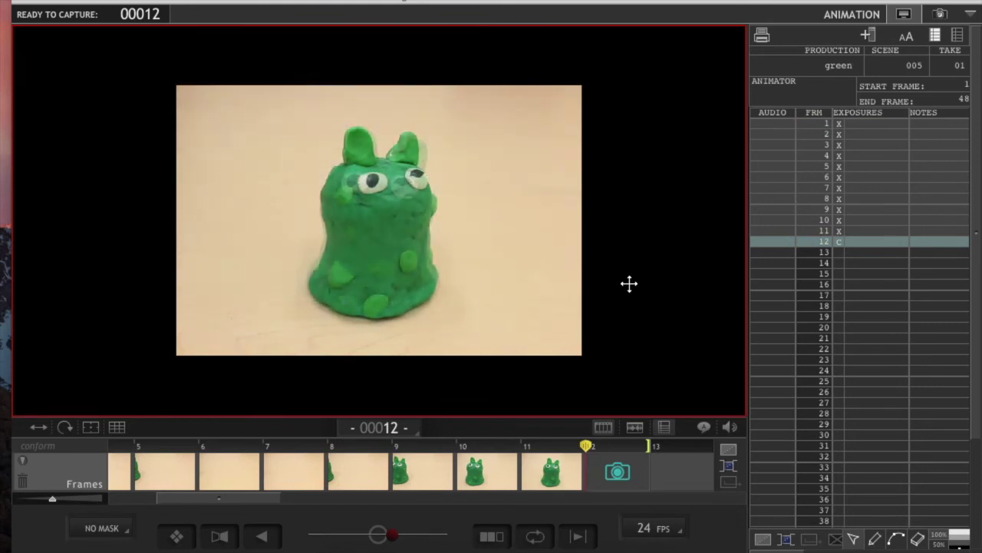
pyautogui.press('Return')
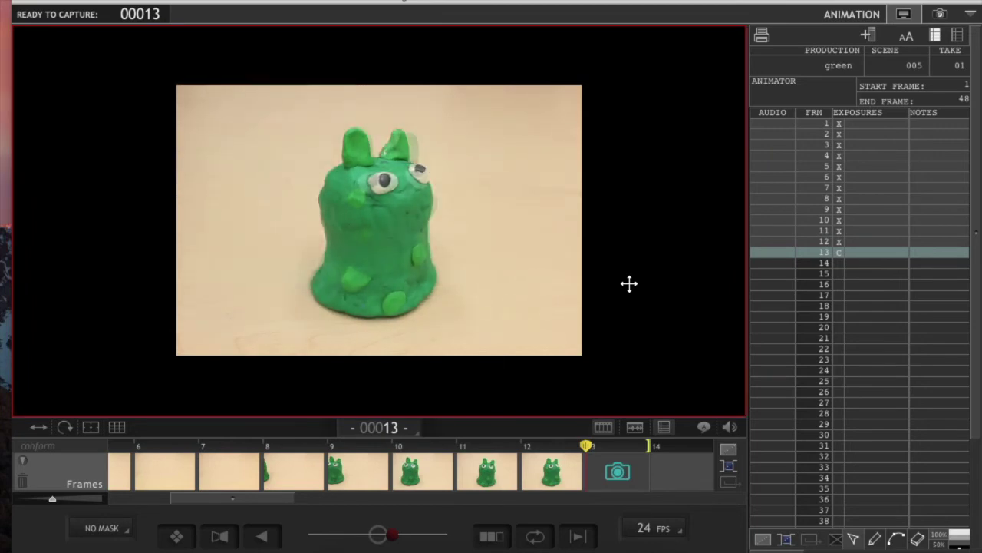
pyautogui.press('Return')
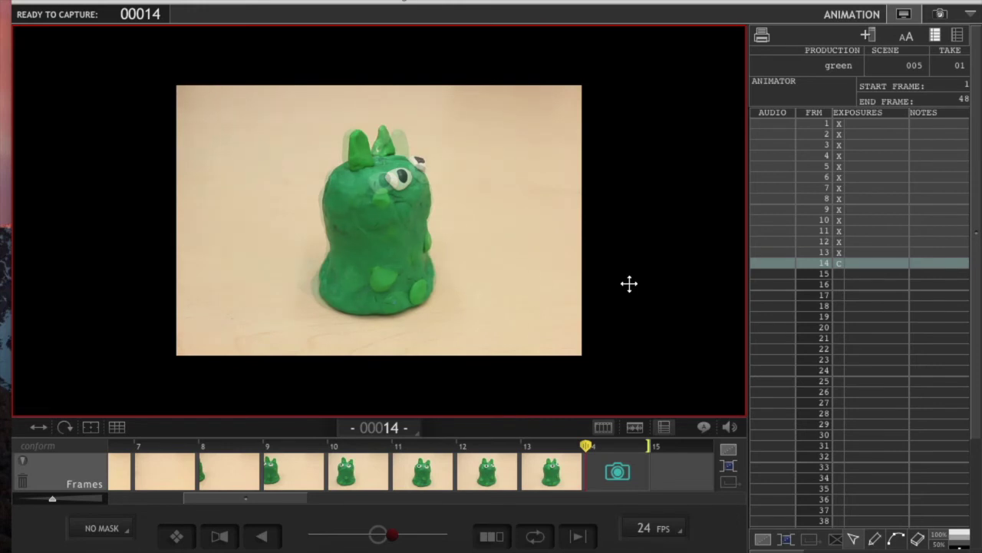
pyautogui.press('Return')
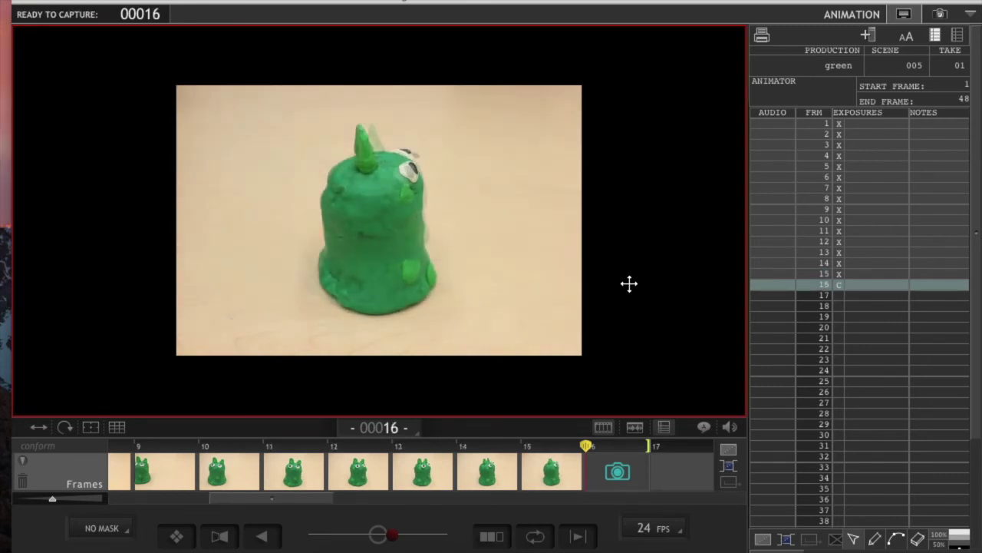
pyautogui.press('Return')
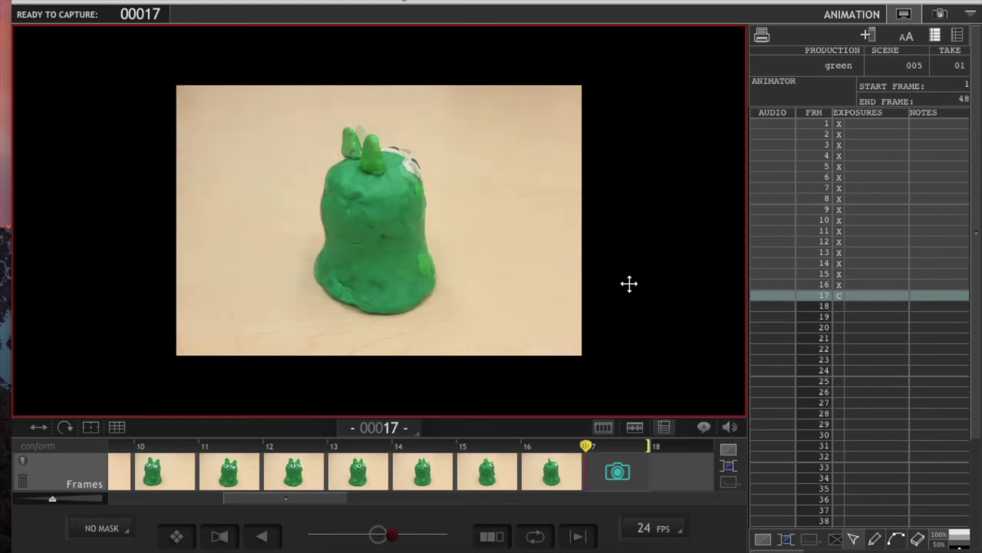
pyautogui.press('Return')
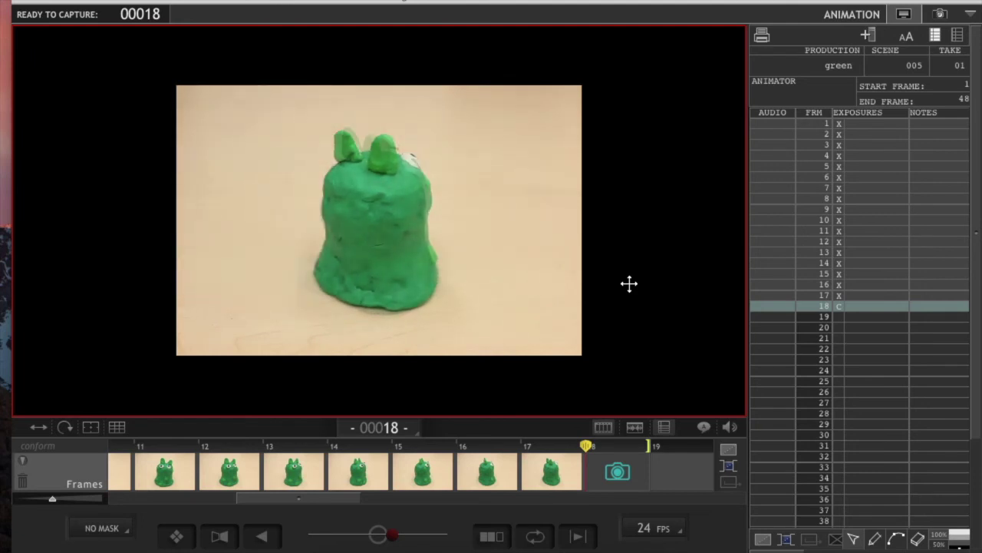
pyautogui.press('Return')
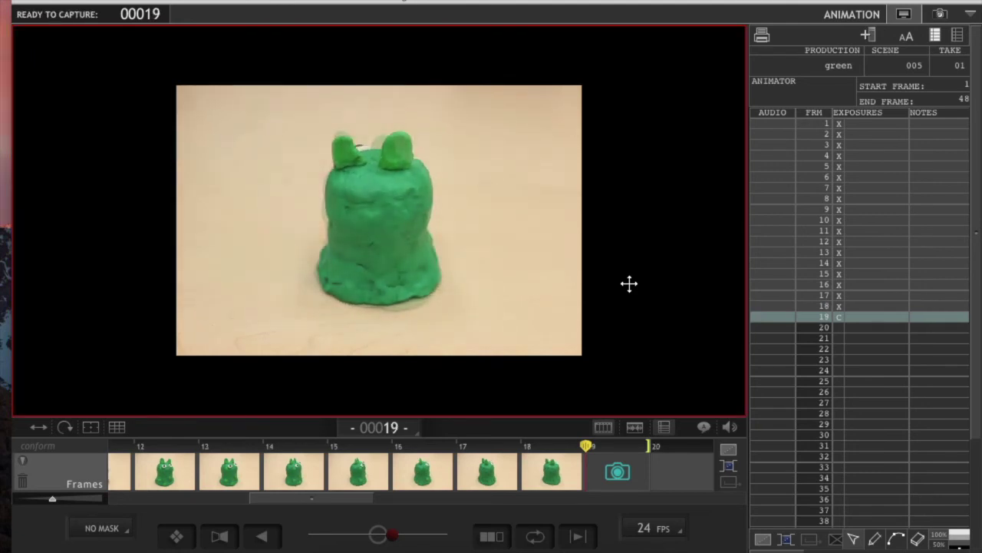
pyautogui.press('Return')
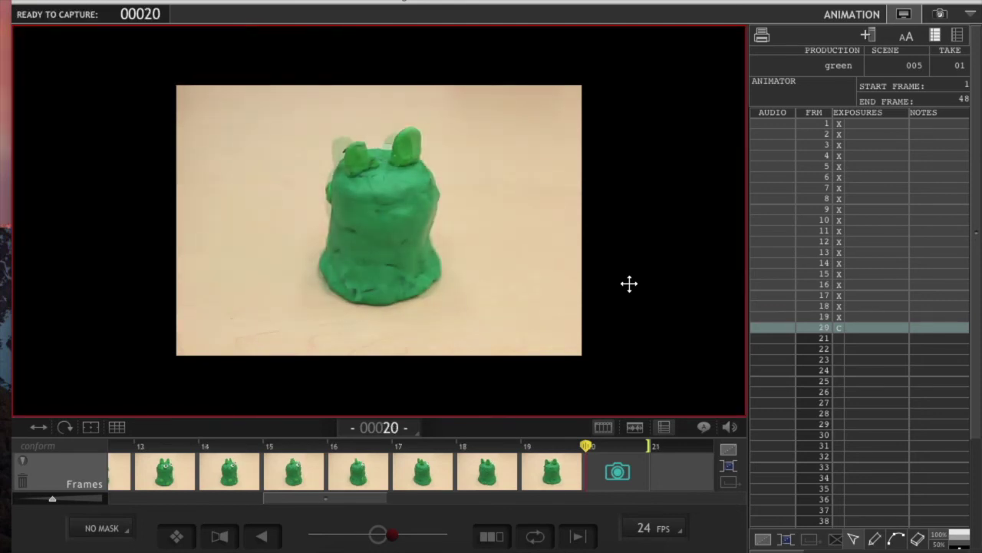
pyautogui.press('Return')
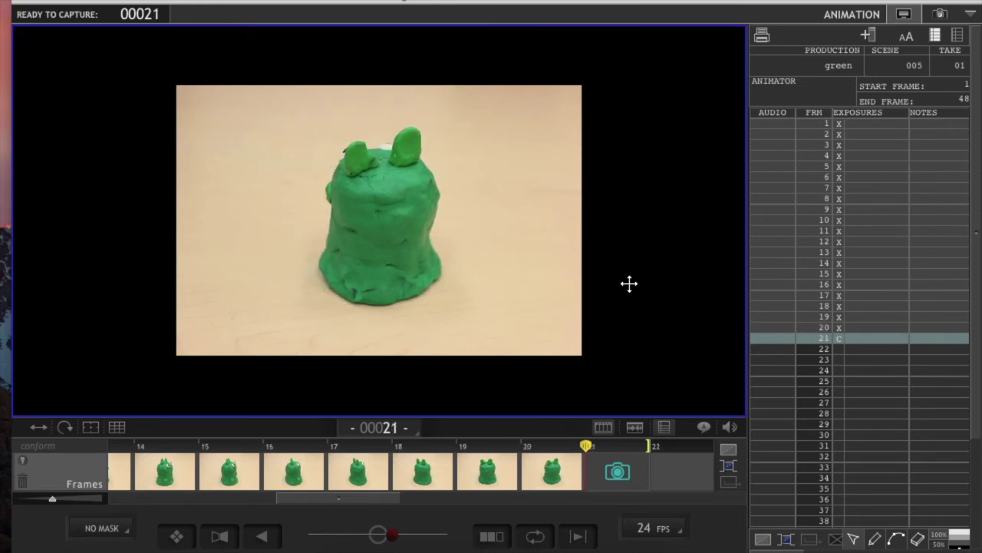
# Capture frames through 25 as the alien faces front, then play the sequence back
pyautogui.press('Return')
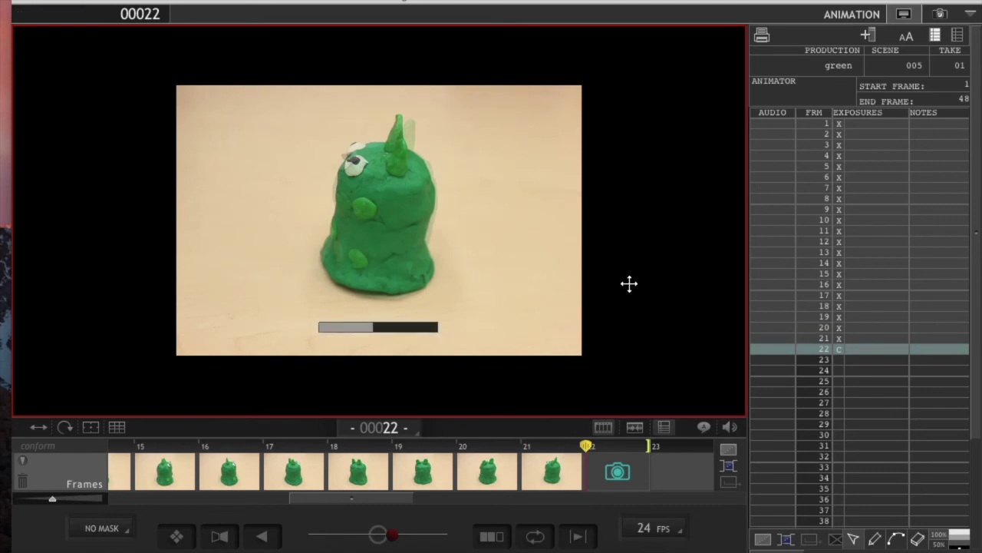
pyautogui.press('Return')
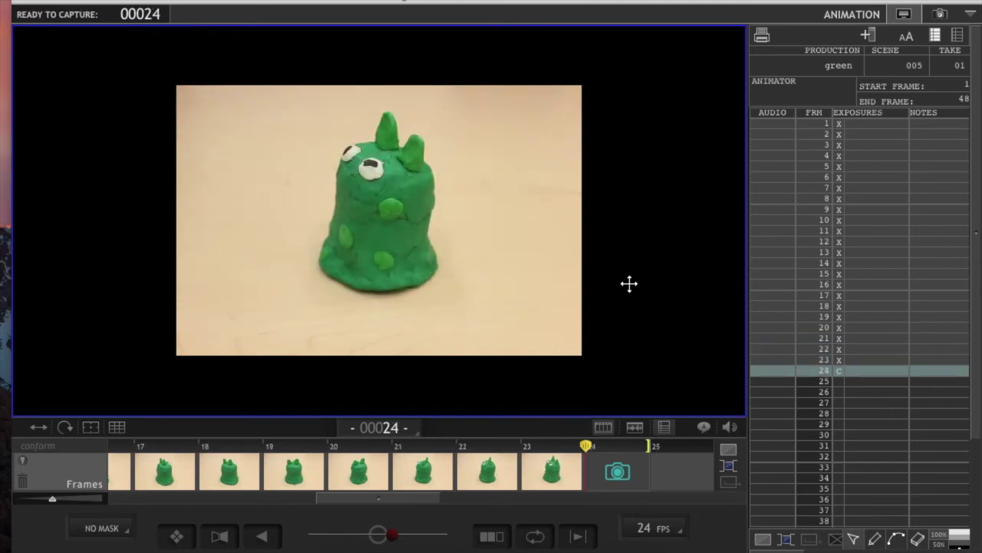
pyautogui.press('Return')
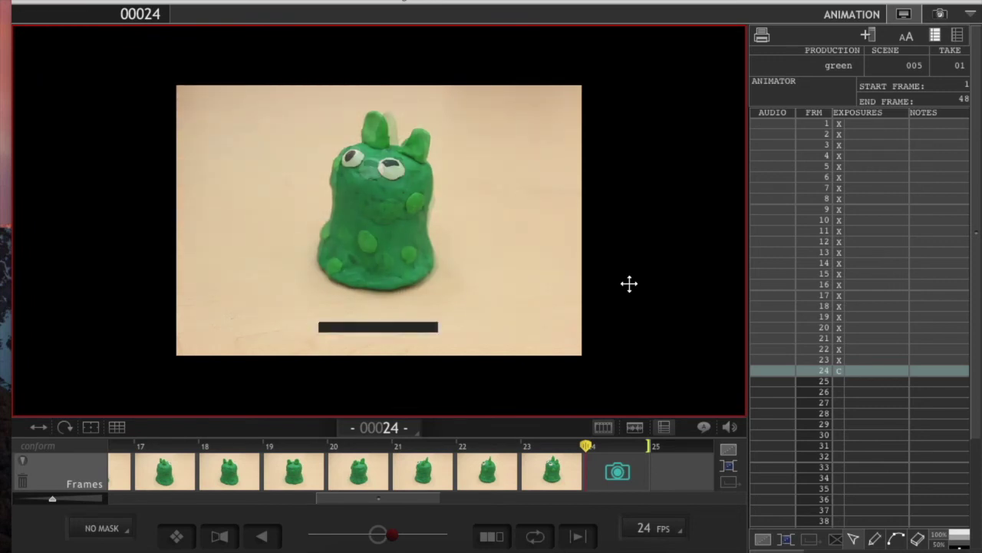
pyautogui.press('Return')
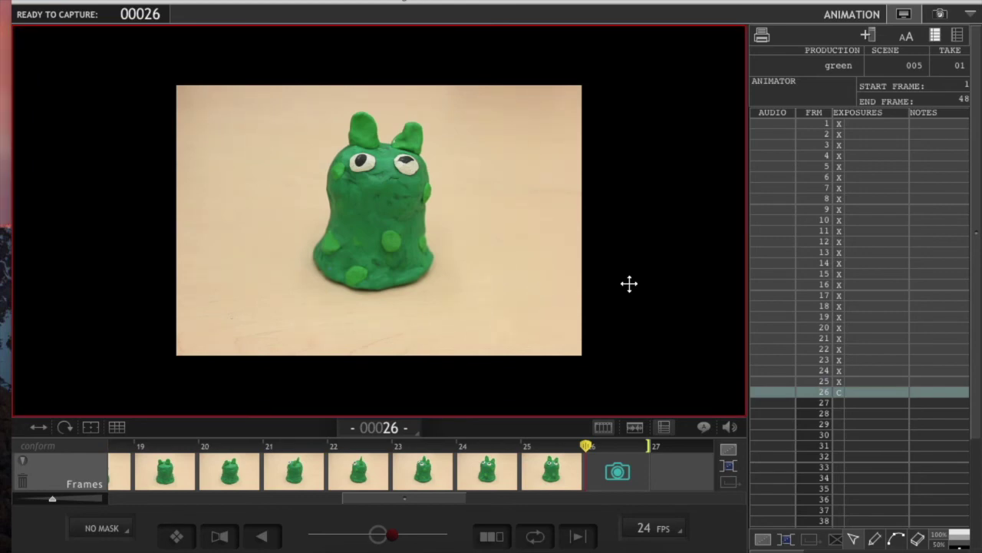
pyautogui.press('0')
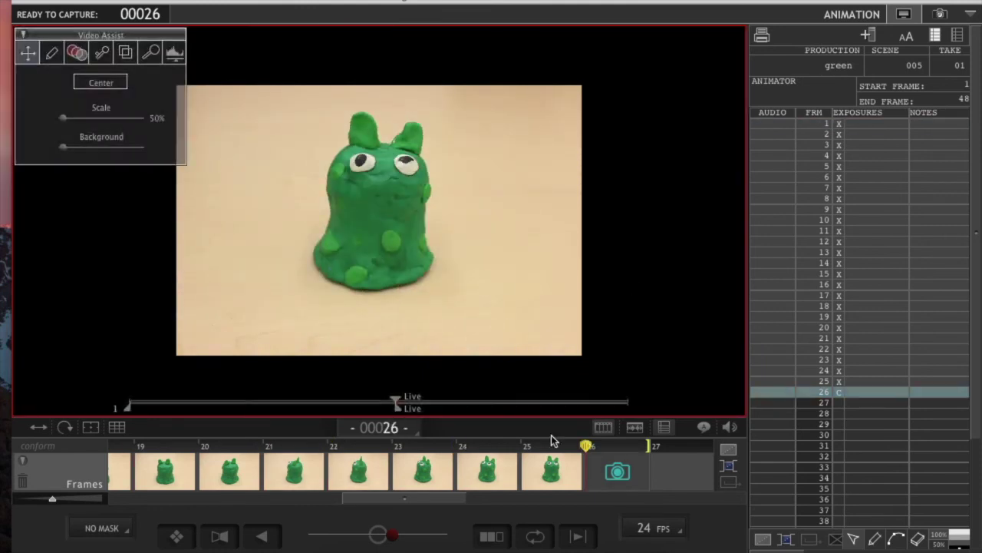
# Delete frame 25 from the take's timeline
pyautogui.click(550, 476)
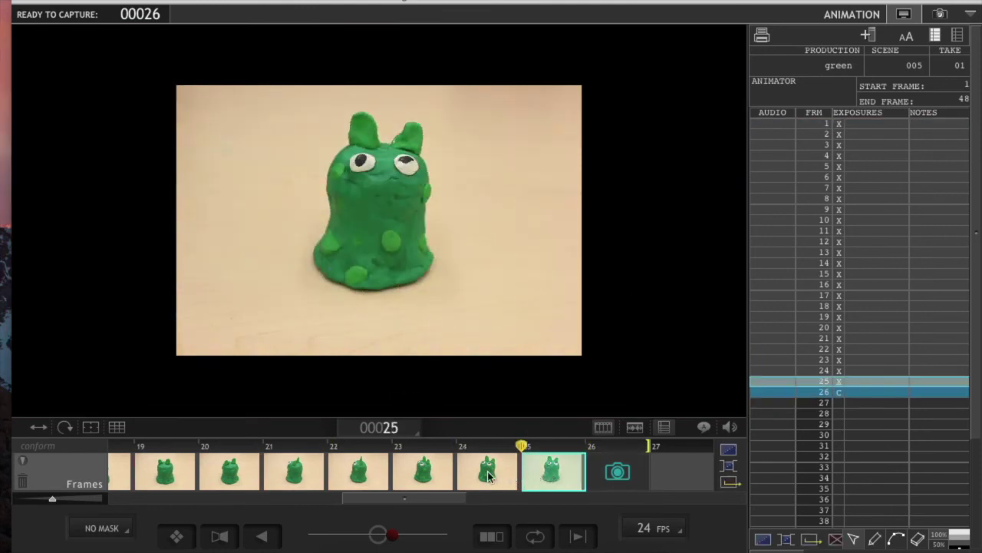
pyautogui.click(490, 476)
pyautogui.click(543, 472)
pyautogui.press('Delete')
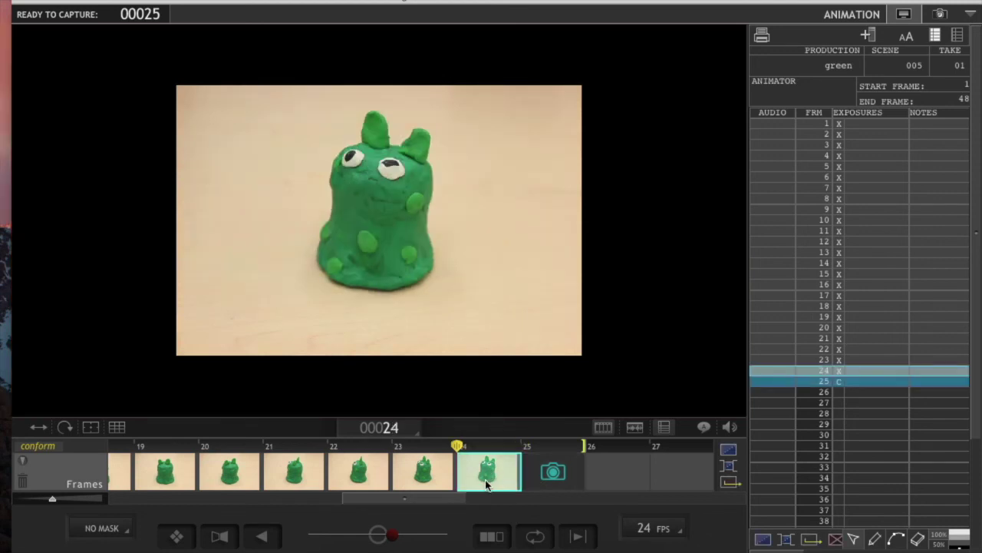
# Hold frame 1 for nine exposures, capture one more frame, and loop-play the animation
pyautogui.moveTo(438, 496); pyautogui.dragTo(153, 526)
pyautogui.click(141, 486)
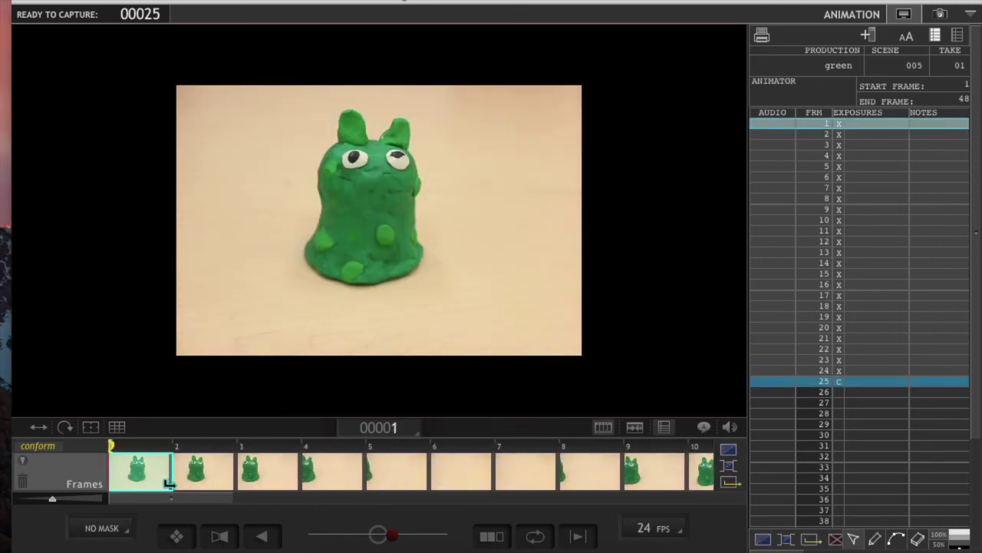
pyautogui.moveTo(167, 483); pyautogui.dragTo(680, 479)
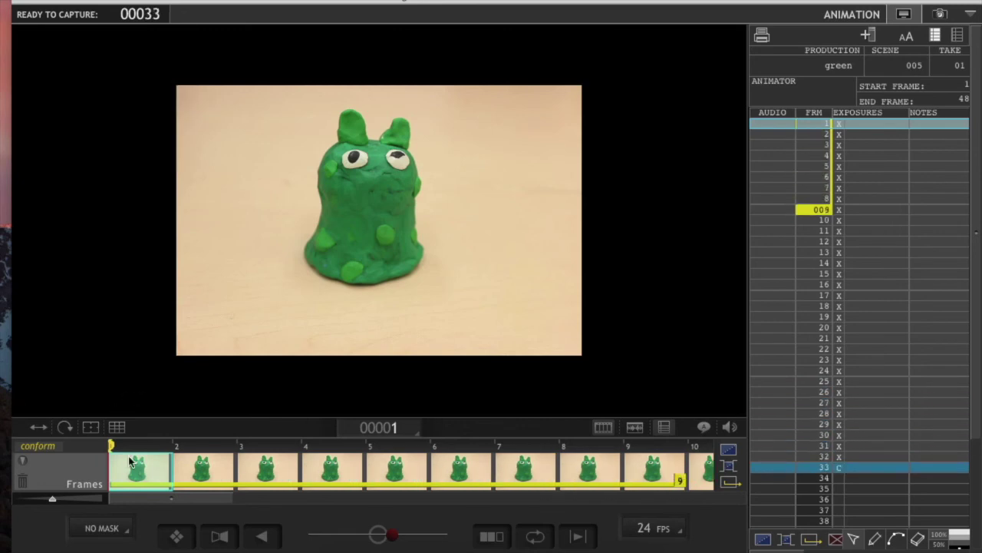
pyautogui.press('Return')
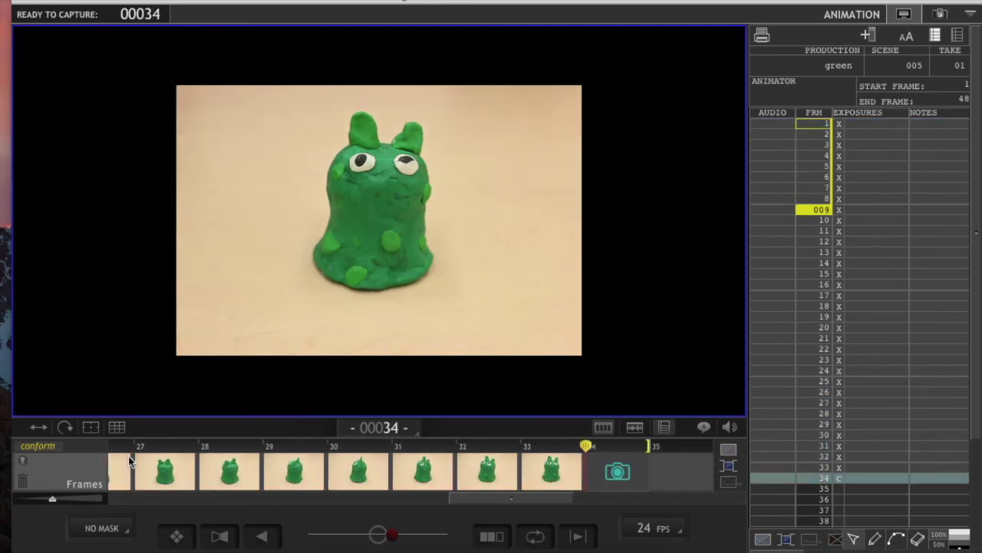
pyautogui.press('0')
pyautogui.click(551, 478)
pyautogui.click(414, 485)
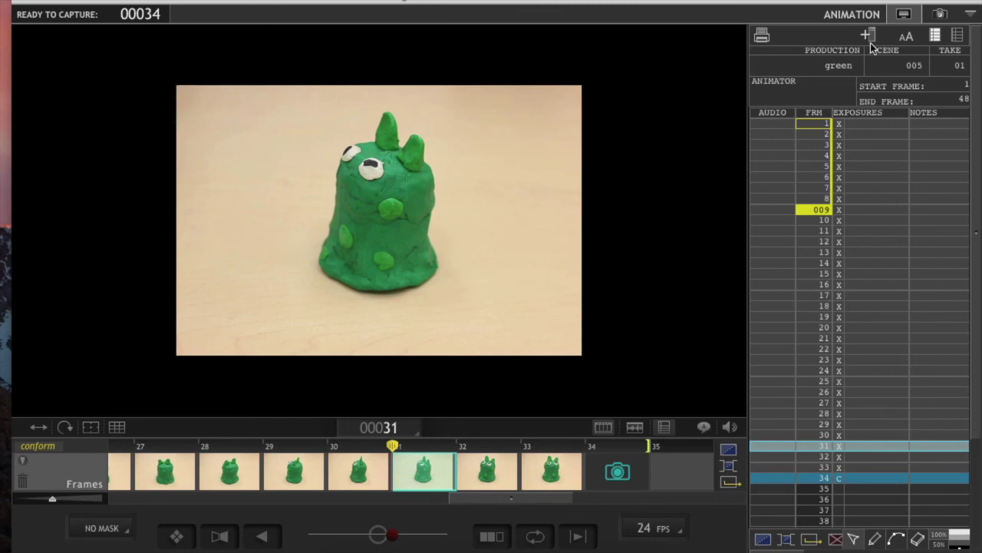
pyautogui.click(935, 17)
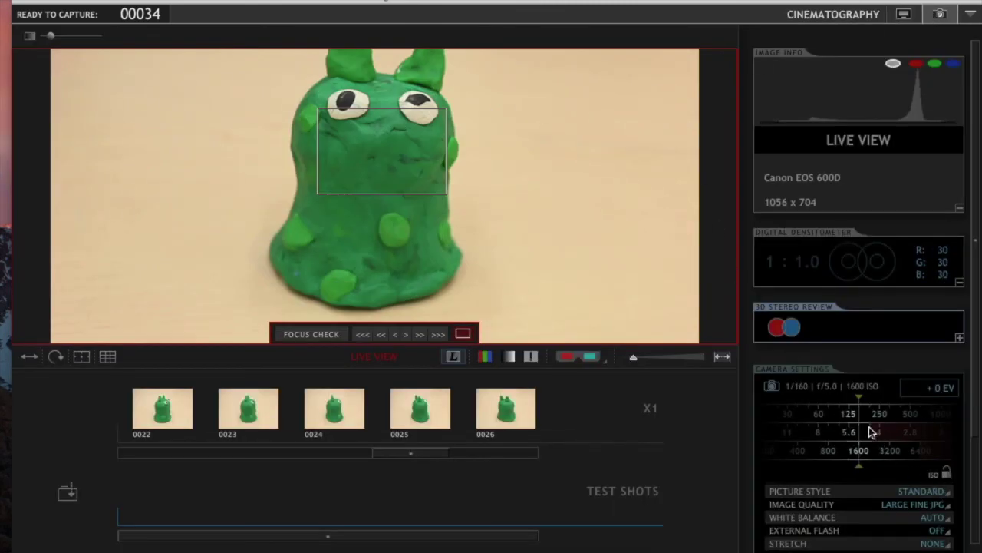
pyautogui.click(904, 17)
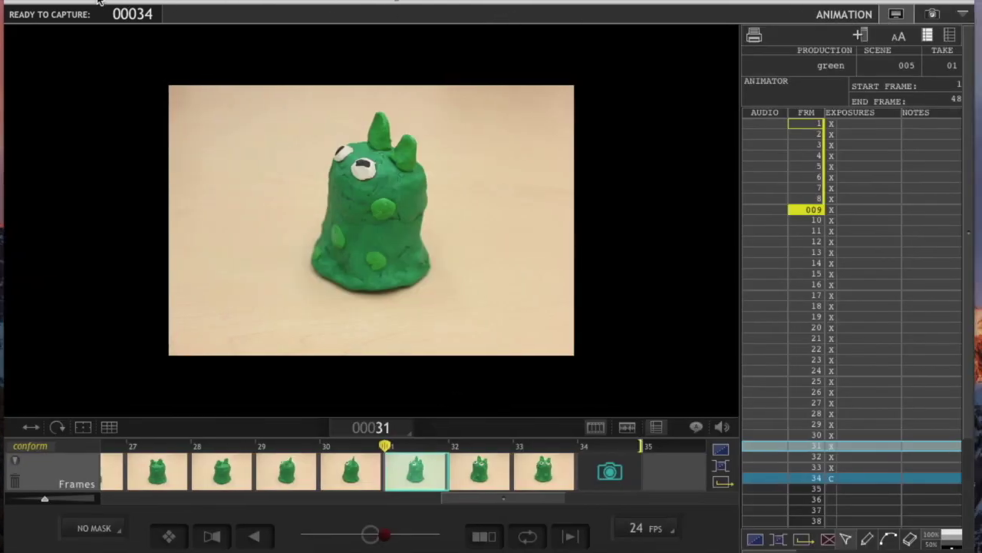
# Run Conform Current Take from the File menu to render the edited frames
pyautogui.click(140, 0)
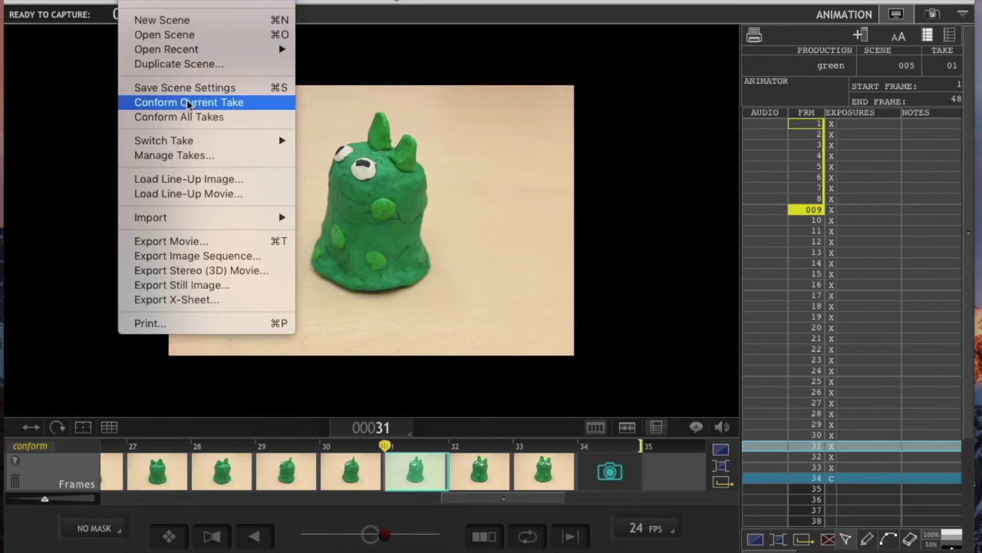
pyautogui.click(233, 105)
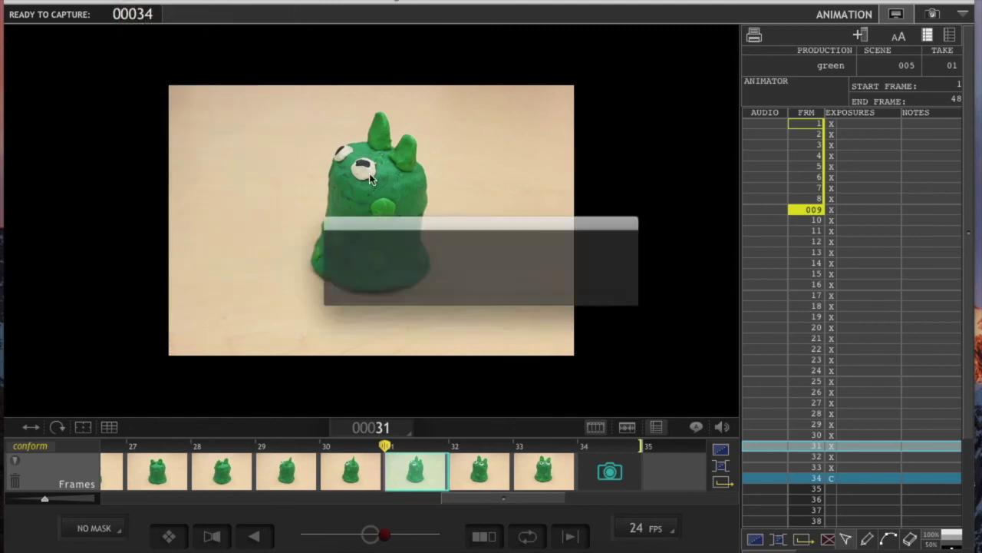